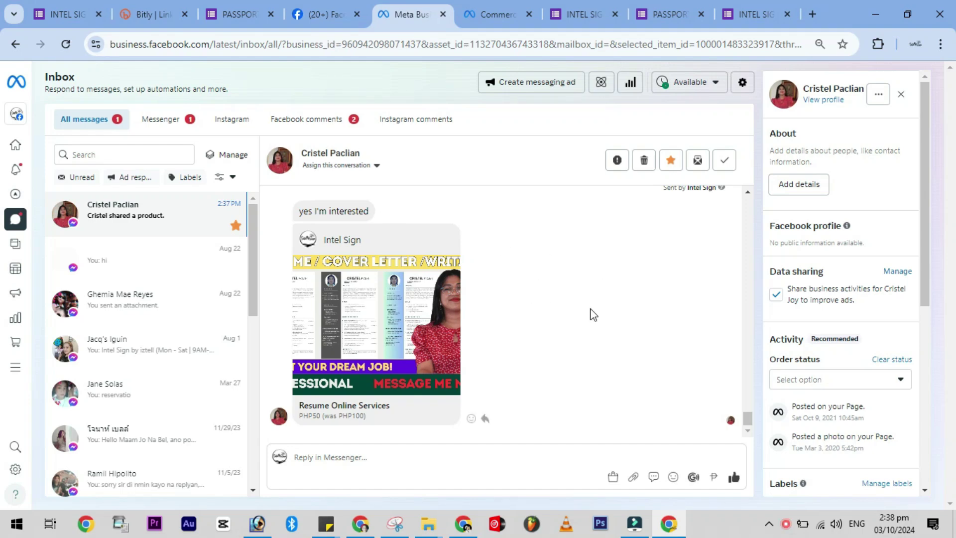
# Examine the Resume Online Services product messages exchanged in the open customer conversation
pyautogui.scroll(4, 593, 311)
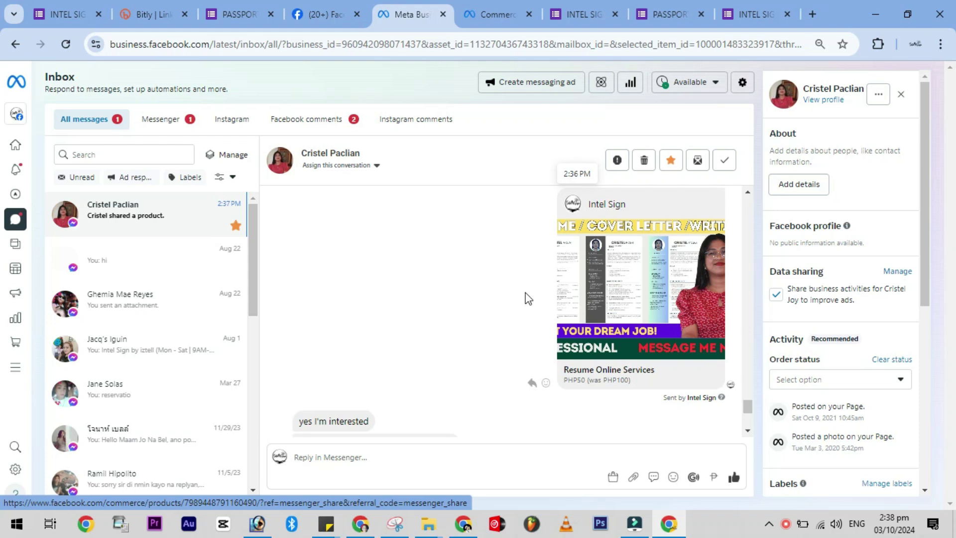
pyautogui.scroll(-4, 513, 320)
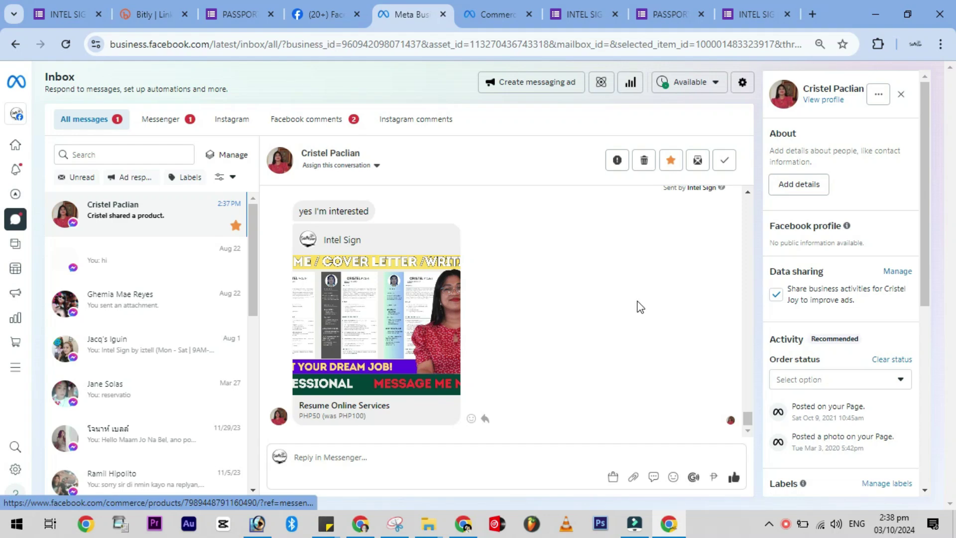
pyautogui.scroll(4, 634, 305)
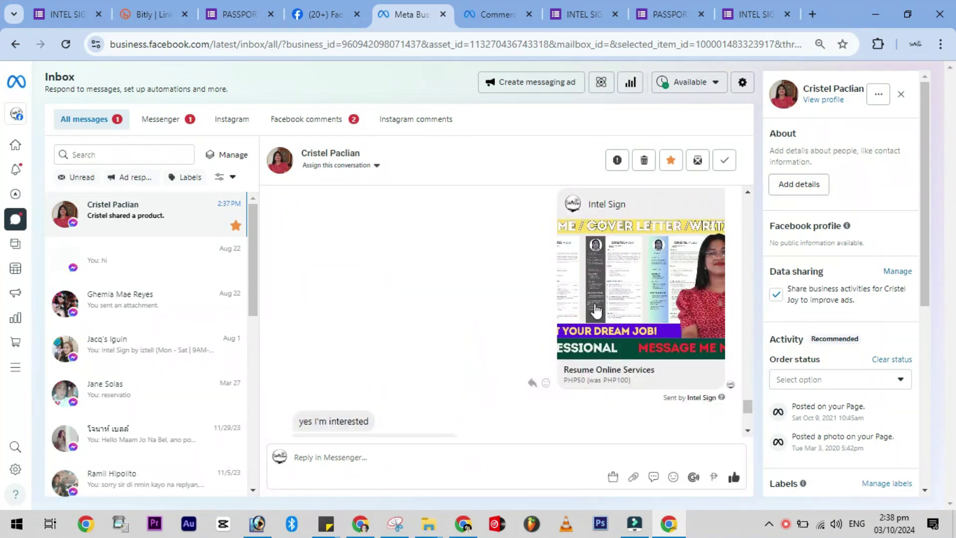
pyautogui.scroll(-4, 558, 374)
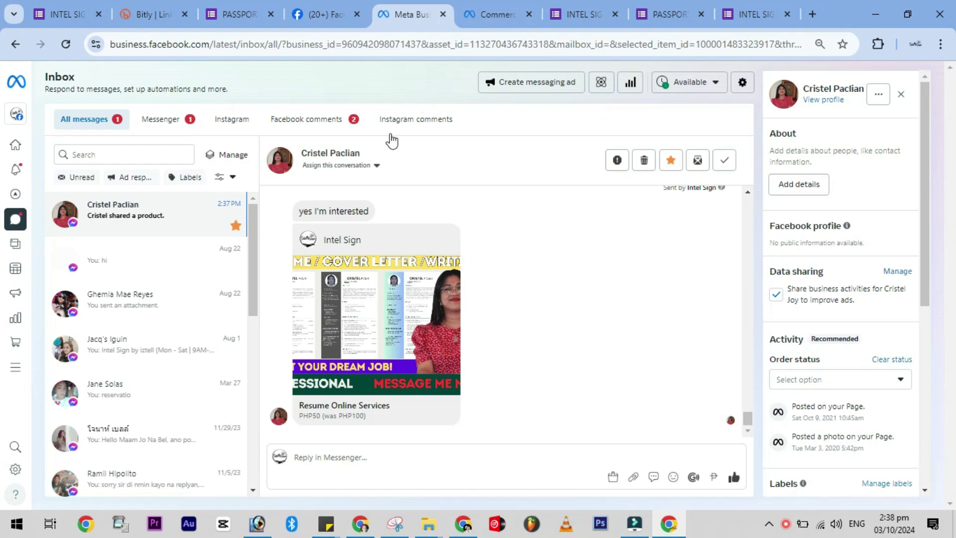
# Open Commerce Manager through the Commerce entry in the full list of business tools
pyautogui.click(497, 19)
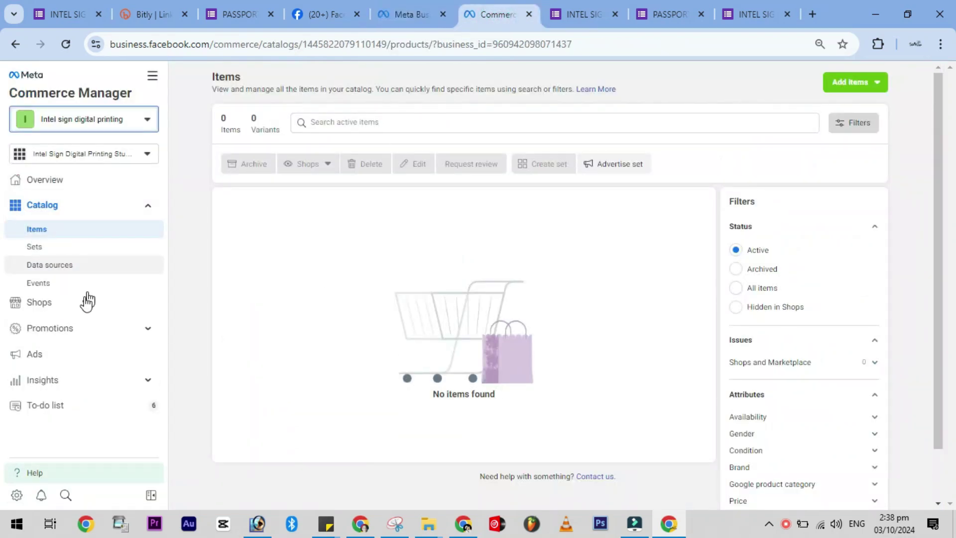
pyautogui.click(404, 11)
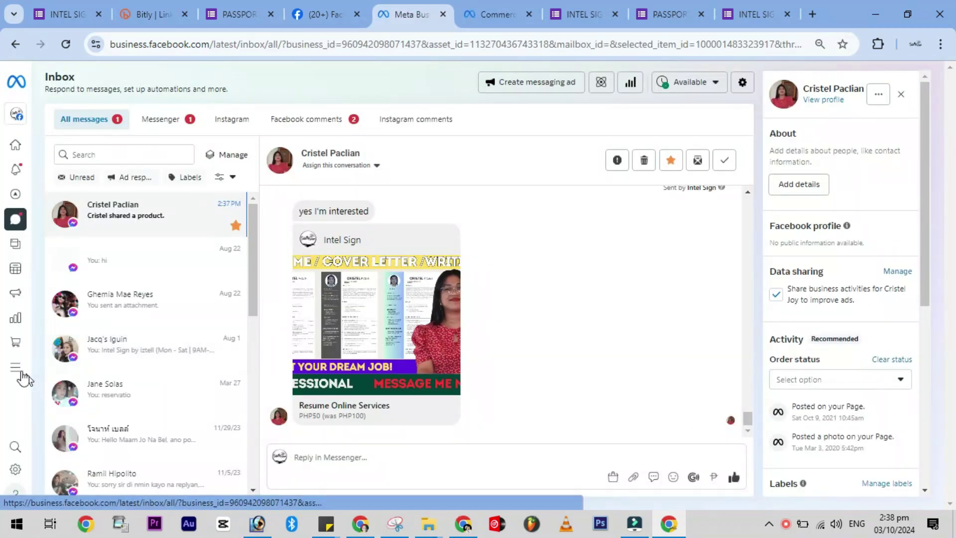
pyautogui.click(18, 369)
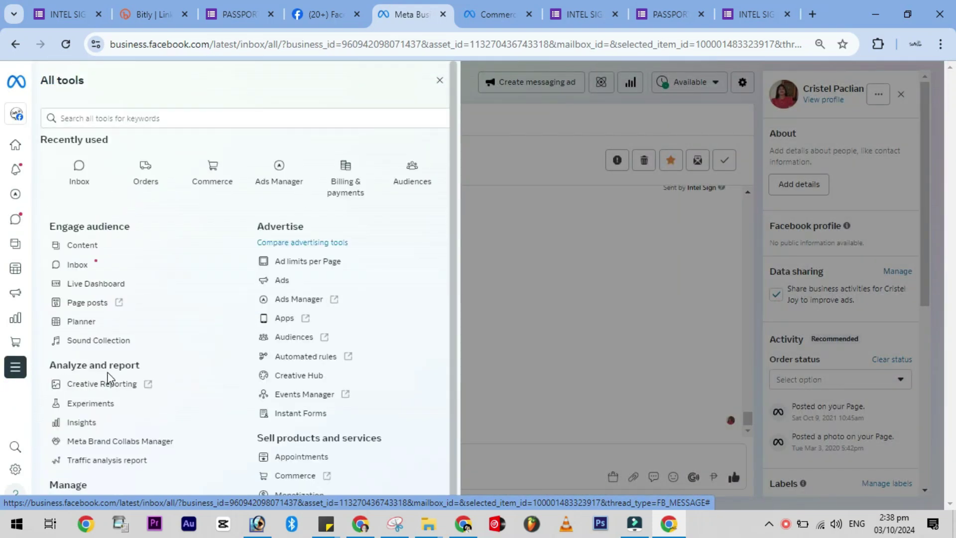
pyautogui.scroll(-3, 122, 368)
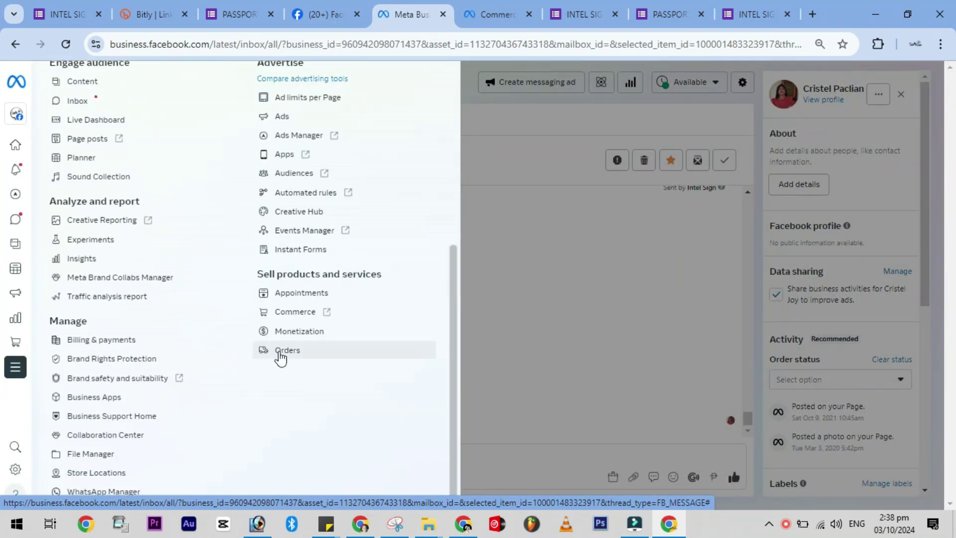
pyautogui.click(292, 313)
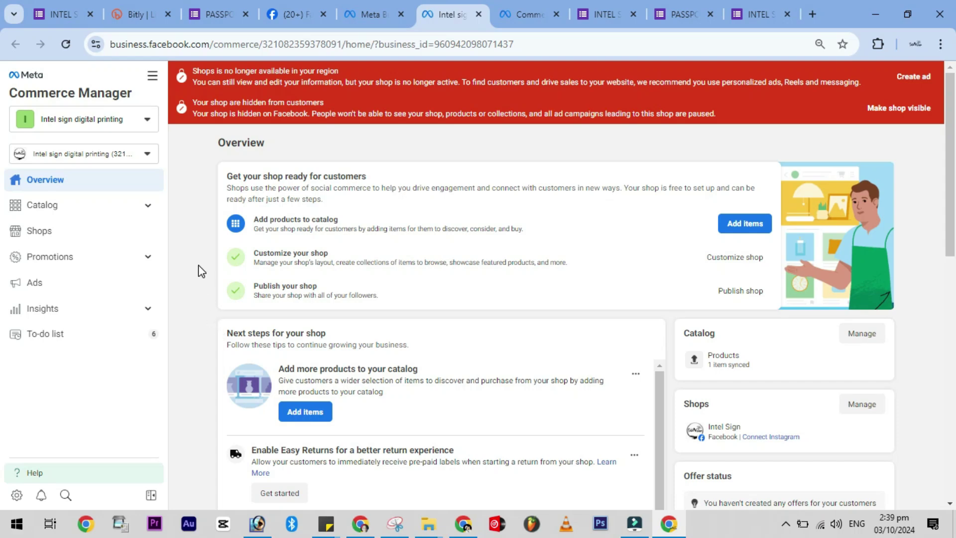
pyautogui.click(185, 322)
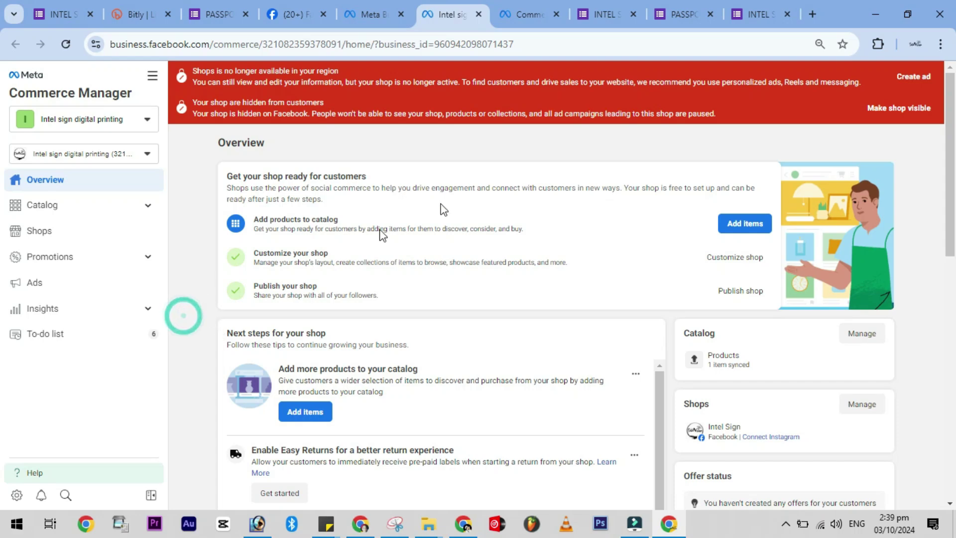
# Start adding items to the shop's catalog with the Manual option
pyautogui.click(732, 227)
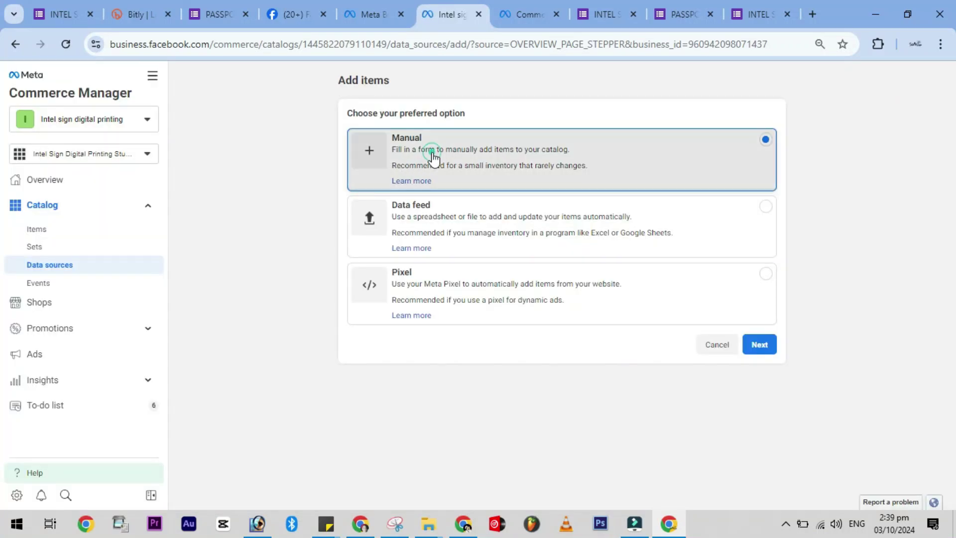
pyautogui.click(760, 348)
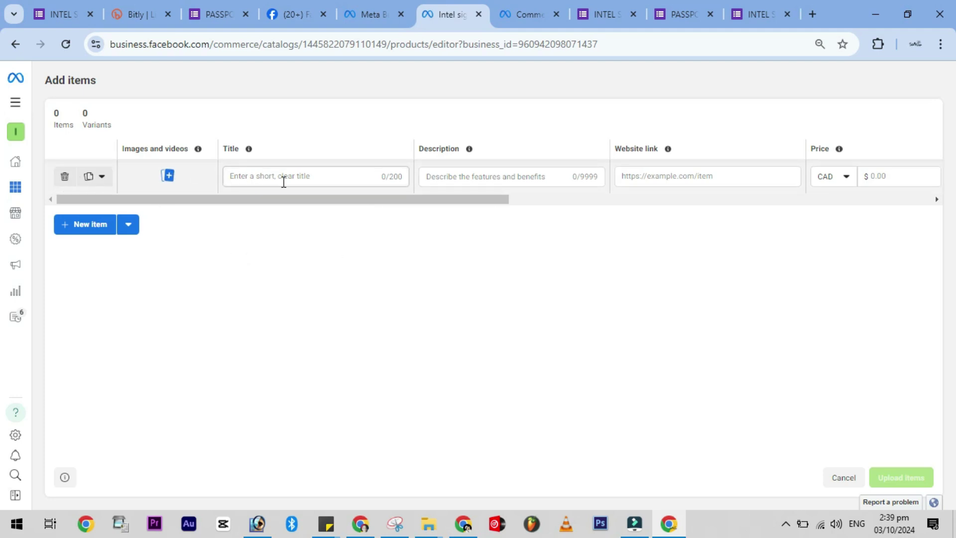
pyautogui.moveTo(349, 201); pyautogui.dragTo(277, 209)
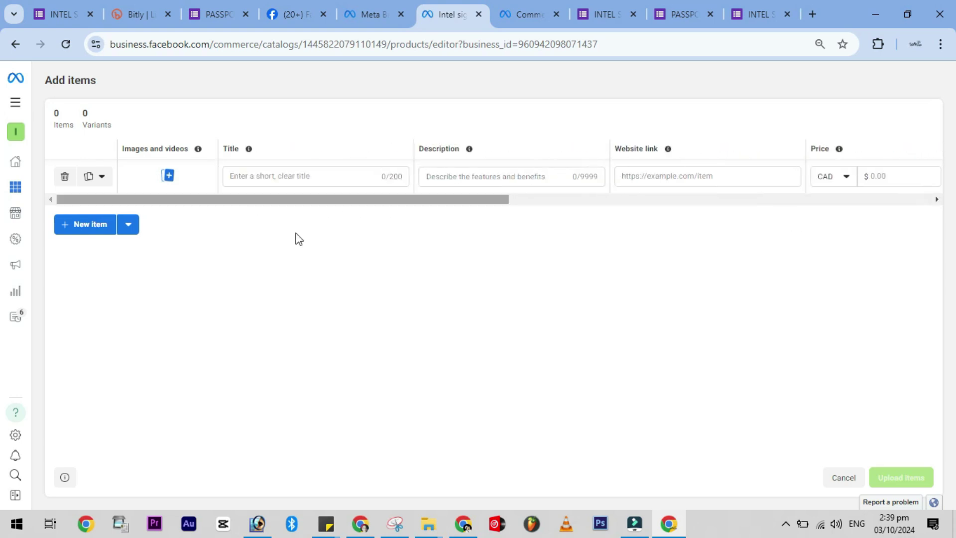
# Add 3.png from the INTEL SIGN EDITING FILE PSD folder as the new item's main image and save it
pyautogui.click(169, 184)
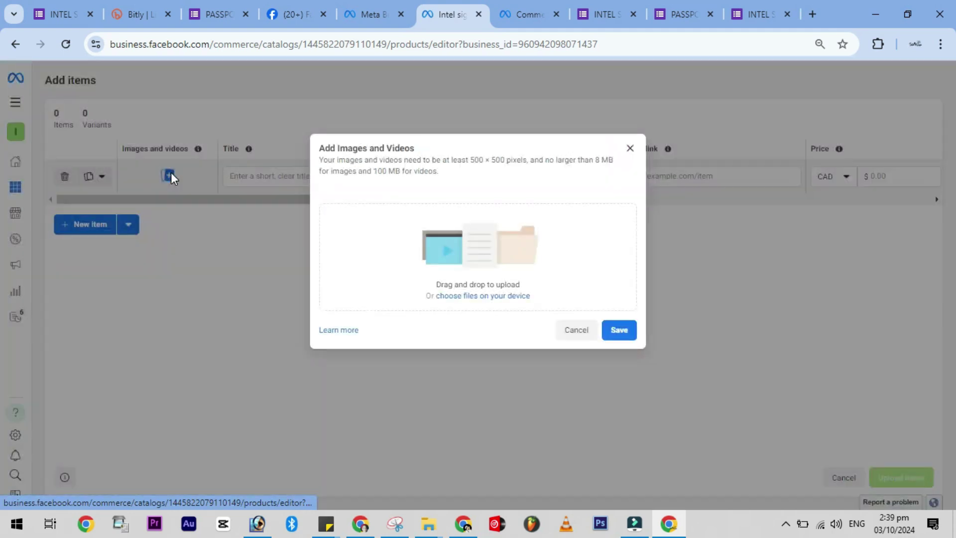
pyautogui.click(487, 302)
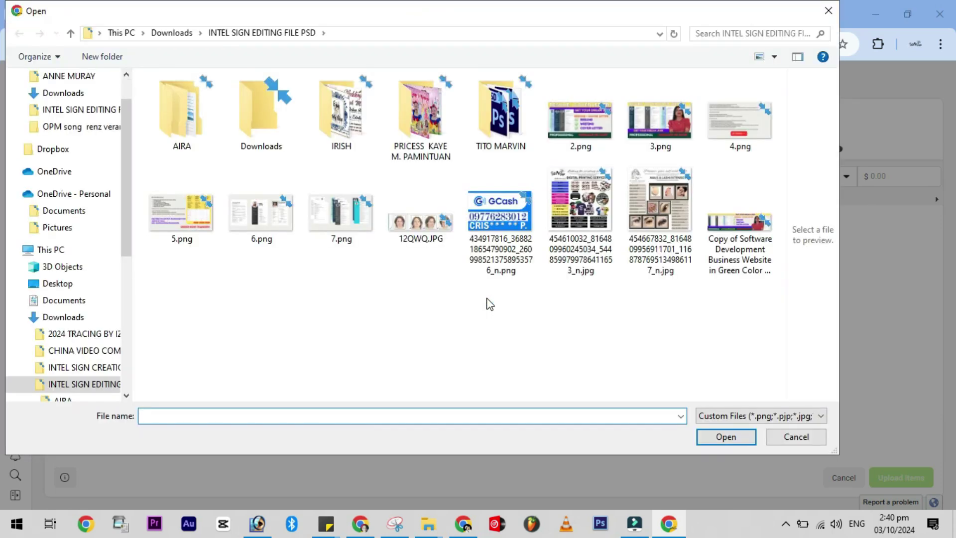
pyautogui.click(666, 130)
pyautogui.click(726, 437)
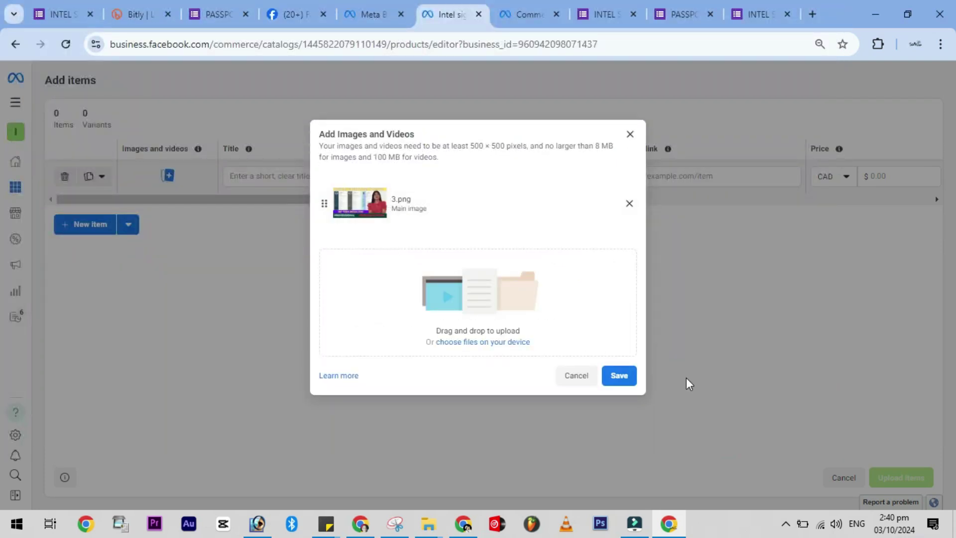
pyautogui.click(626, 377)
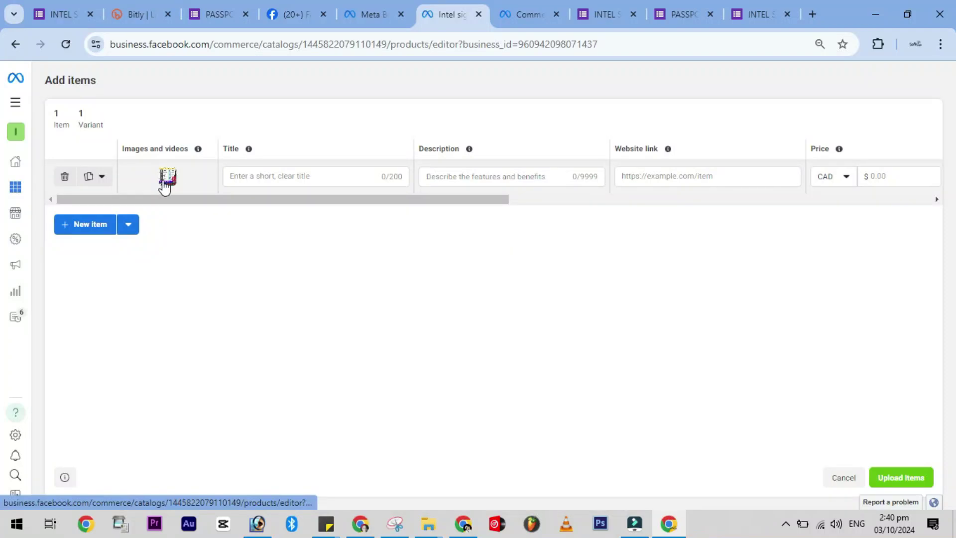
# Title the item RESUME and list LONG SIZE, SHORT and A4 on separate lines in its description
pyautogui.click(265, 175)
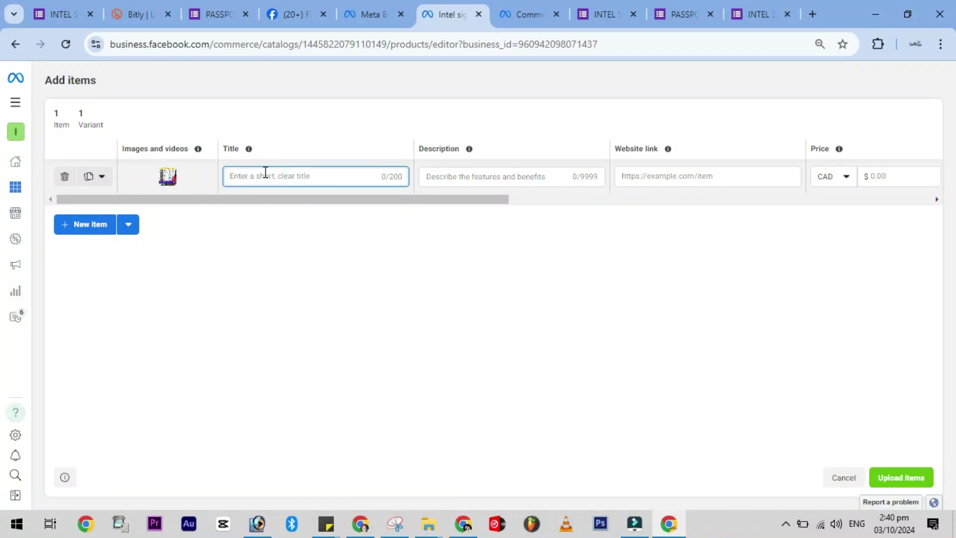
pyautogui.write('RESUME')
pyautogui.click(462, 176)
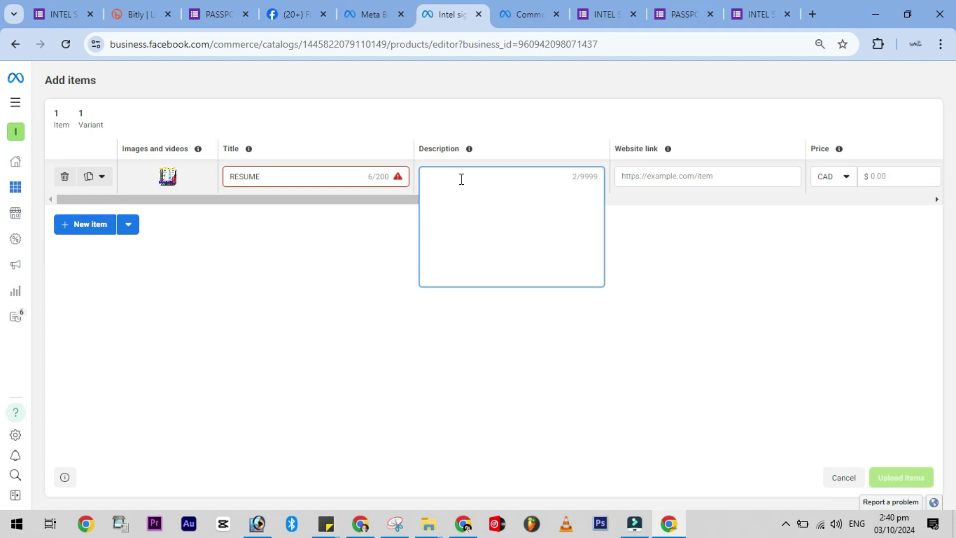
pyautogui.write('LONG')
pyautogui.write('OR')
pyautogui.click(430, 179)
pyautogui.press('BackSpace')
pyautogui.press('BackSpace')
pyautogui.click(445, 200)
# Add REGULAR RESUME, CV RESUME, COVER LETTER and COE on separate lines below the sizes in the description
pyautogui.write('REGULAR RESUME ')
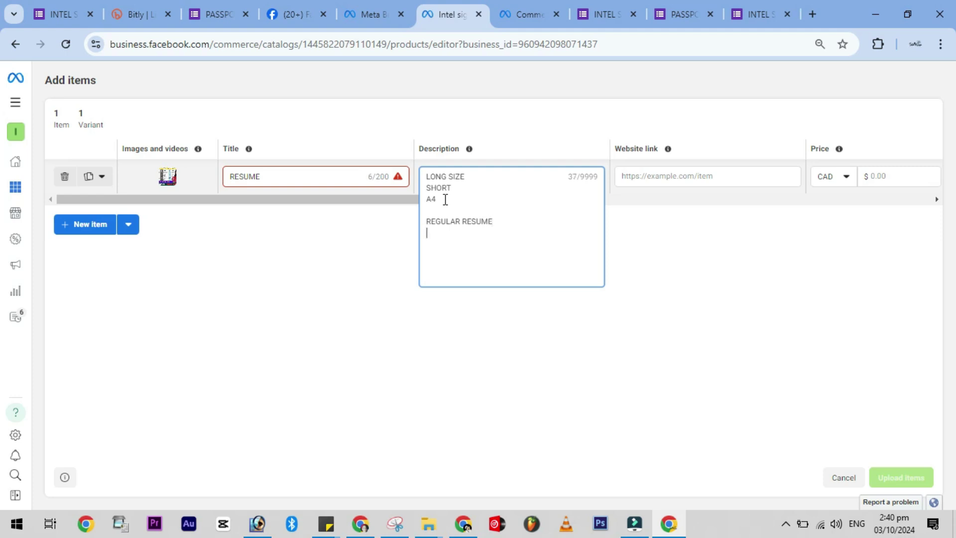
pyautogui.write('CV RE')
pyautogui.write('SUME ')
pyautogui.write('COV')
pyautogui.write('ER LET')
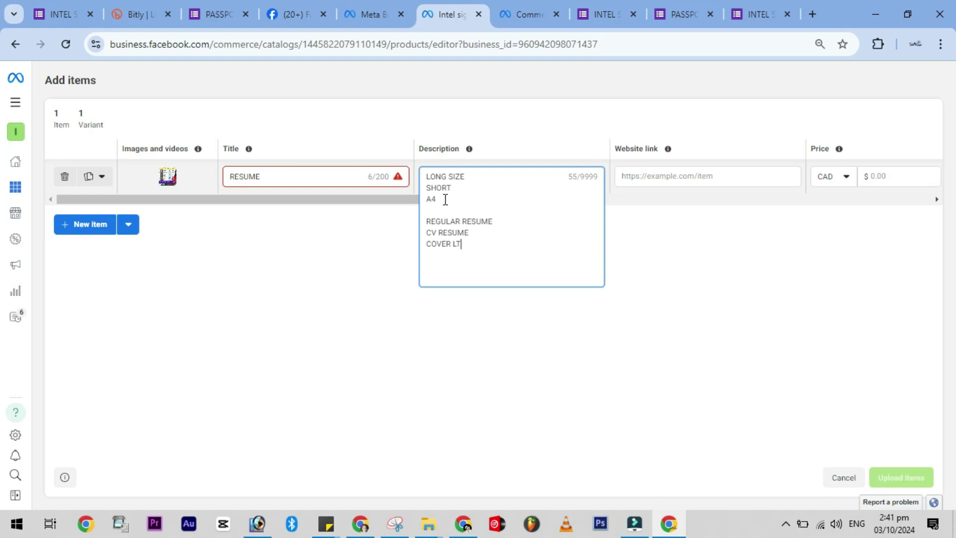
pyautogui.press('BackSpace')
pyautogui.write('ETTER C')
pyautogui.write('OE')
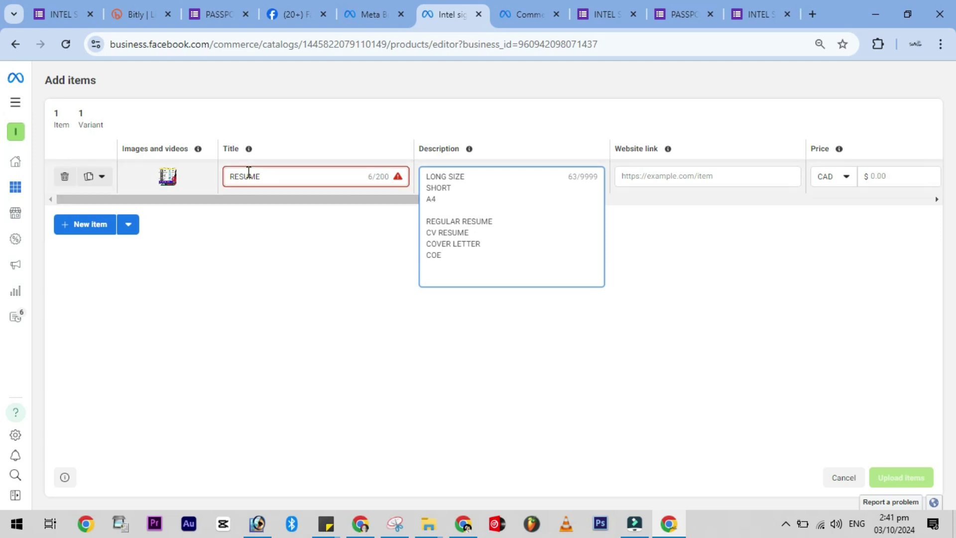
# Replace the item's all-caps title with Resume
pyautogui.click(269, 177)
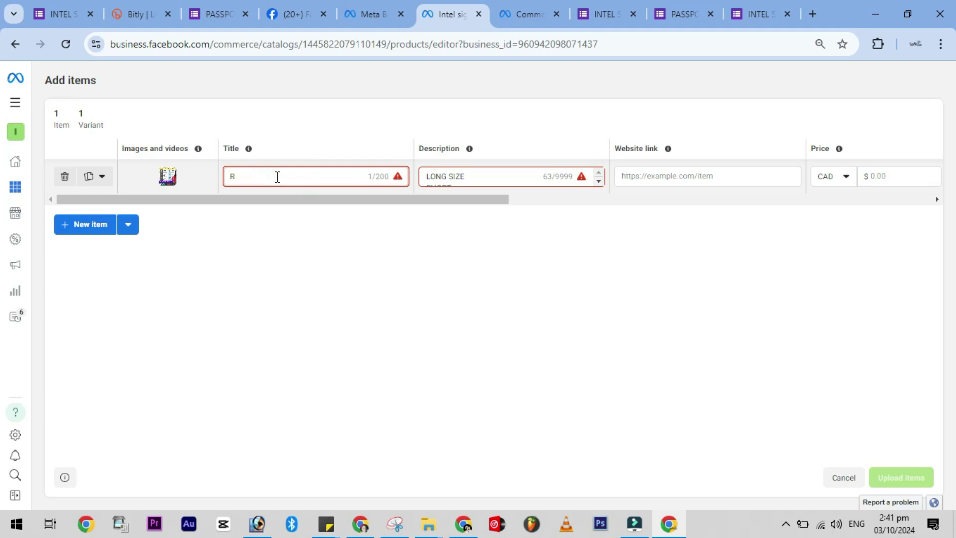
pyautogui.write('Resume')
pyautogui.click(318, 304)
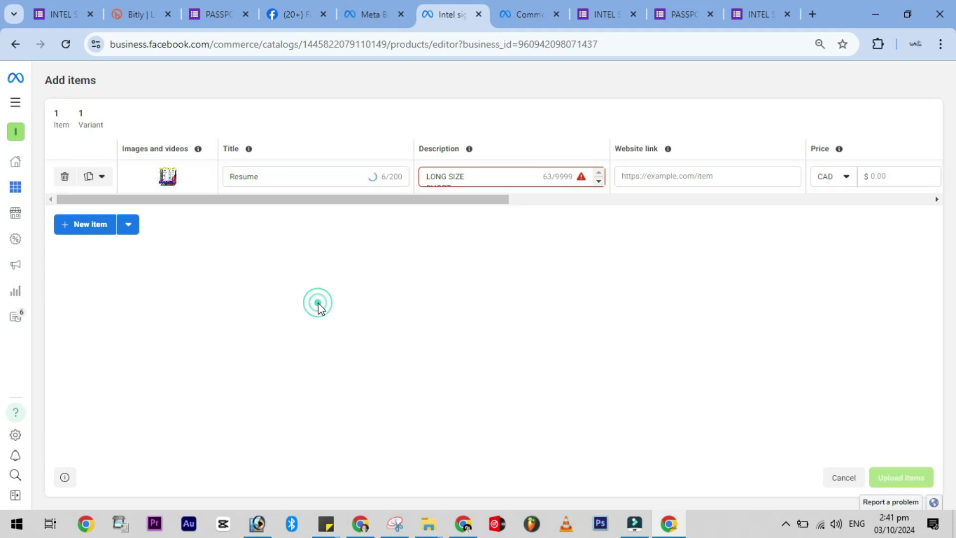
# Replace the all-caps description with a shorter, mostly lowercase one that starts with lLong and lists short on the second line
pyautogui.click(504, 168)
pyautogui.moveTo(517, 259); pyautogui.dragTo(440, 188)
pyautogui.click(440, 167)
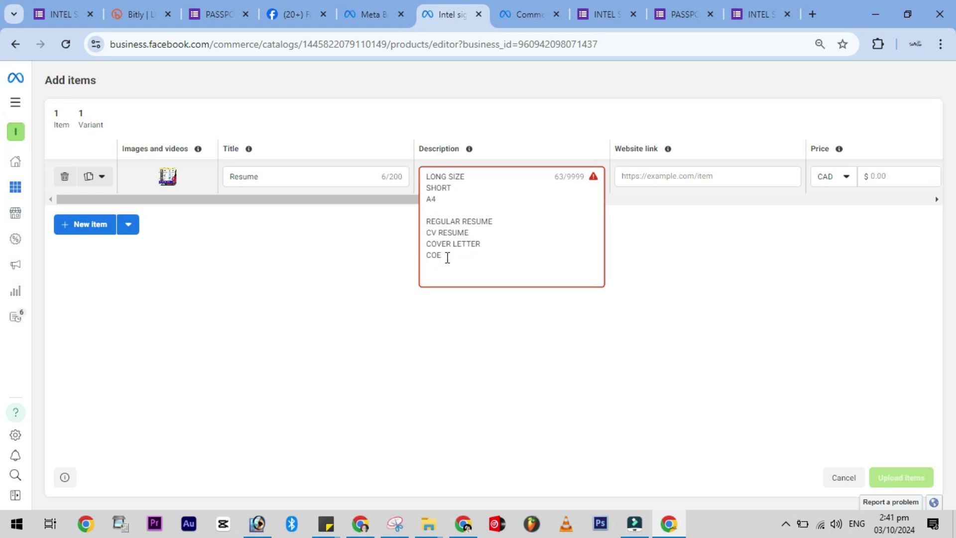
pyautogui.hotkey('ctrl', 'a')
pyautogui.write('lLong ')
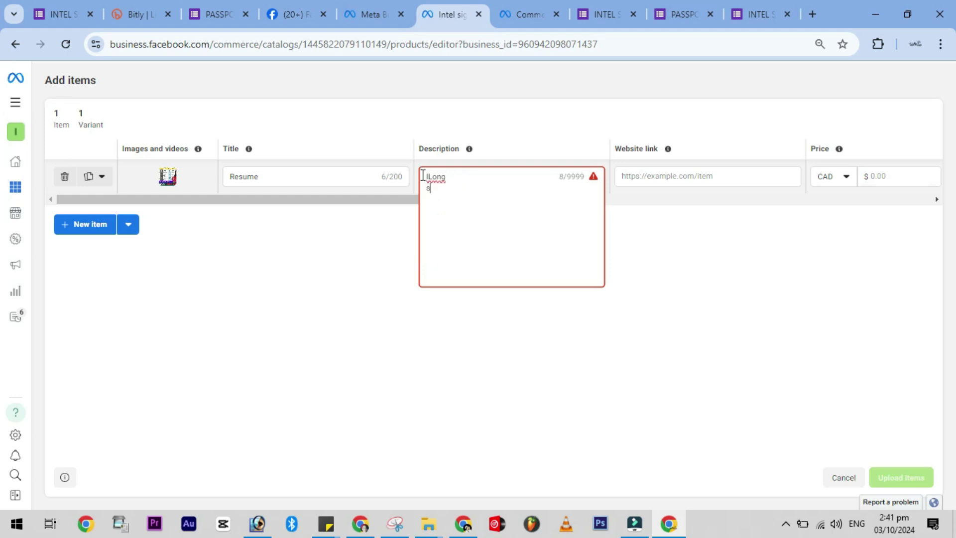
pyautogui.write('shortzed')
pyautogui.press('Return')
pyautogui.click(470, 332)
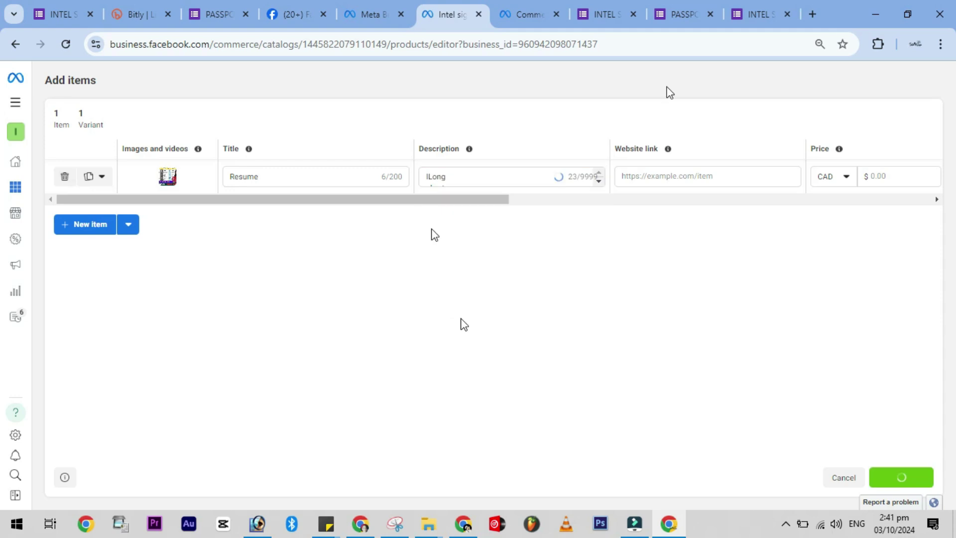
# Switch to the INTEL SIGN : RESUME COVER LETTER form in Google Forms, close its sending dialog and look over its questions
pyautogui.click(643, 176)
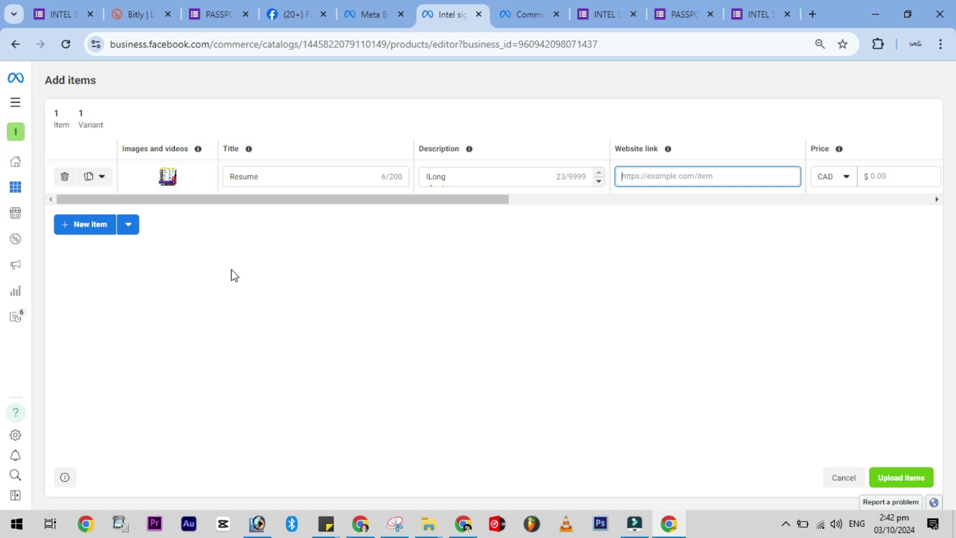
pyautogui.click(49, 16)
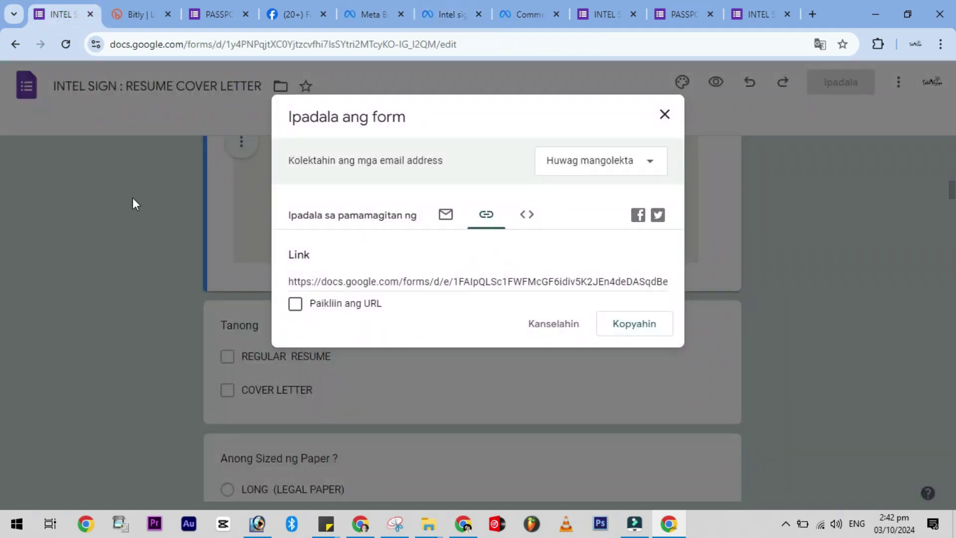
pyautogui.click(662, 125)
pyautogui.scroll(-10, 318, 386)
pyautogui.scroll(6, 327, 382)
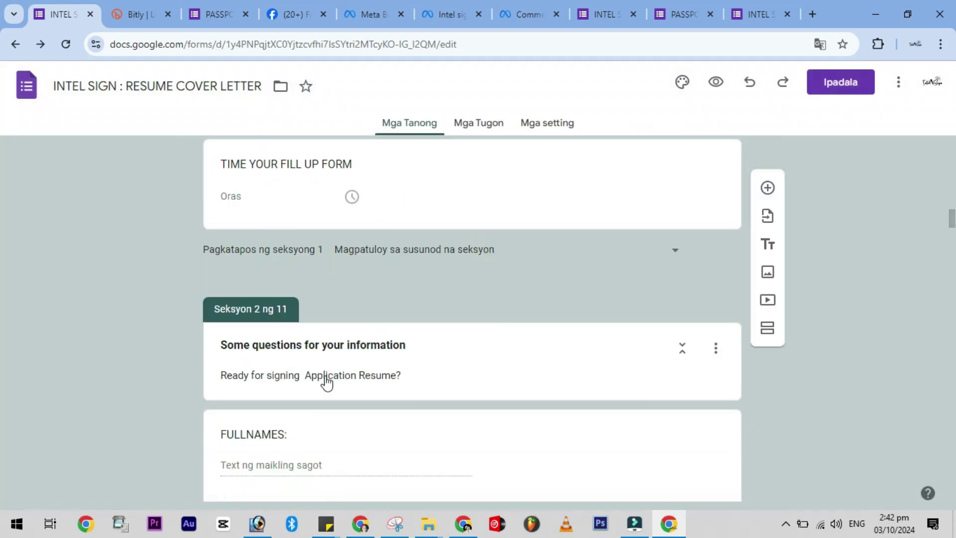
# Copy the form's share link and paste it as the Resume item's website link in Commerce Manager
pyautogui.click(841, 86)
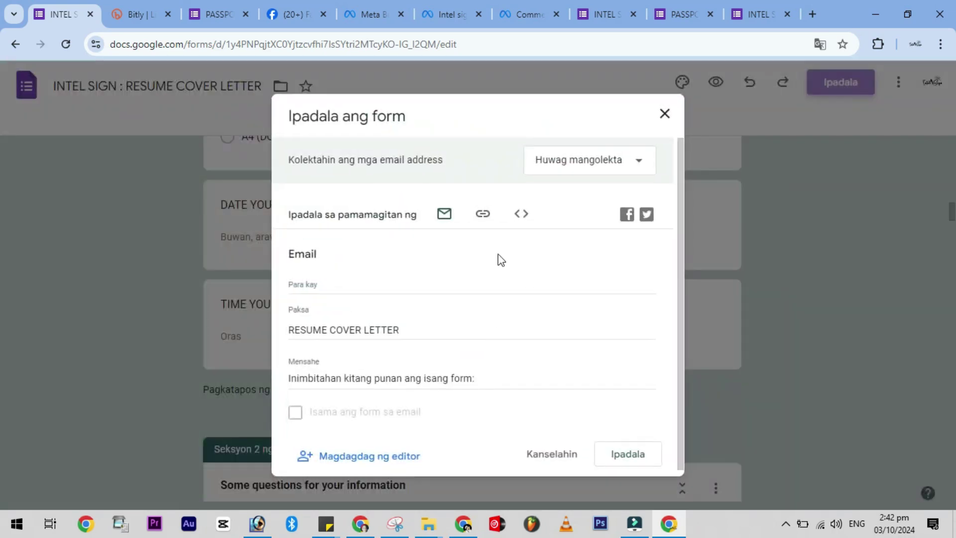
pyautogui.click(484, 216)
pyautogui.click(606, 327)
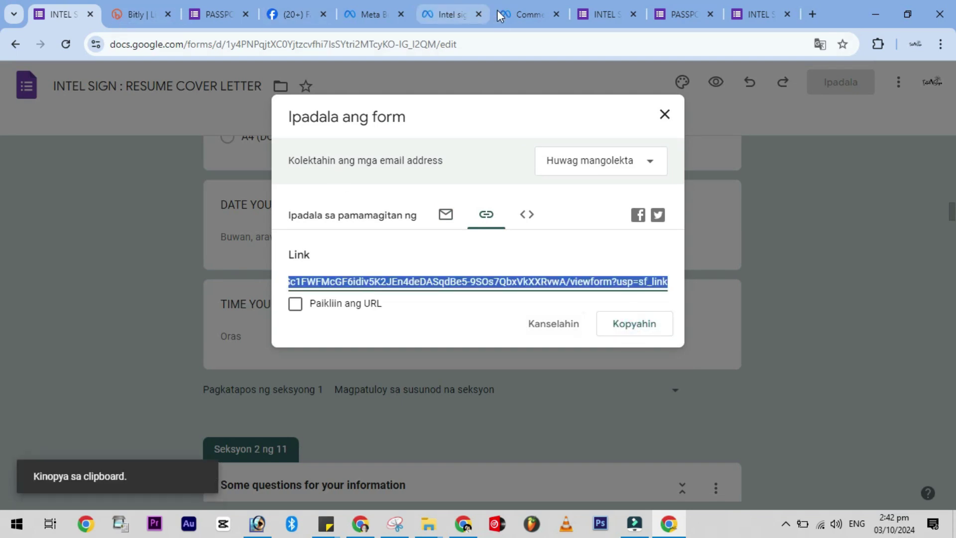
pyautogui.click(462, 18)
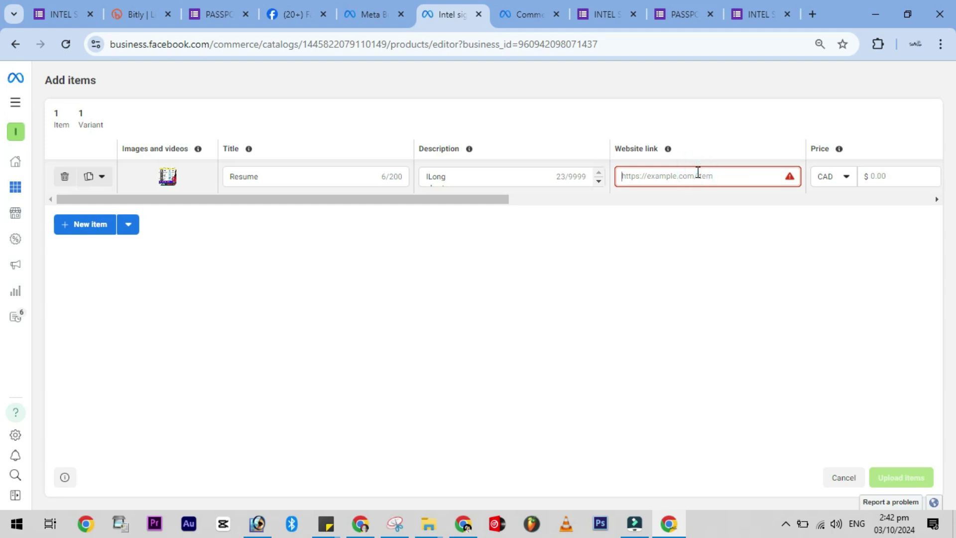
pyautogui.hotkey('ctrl', 'v')
# Change the Resume item's price currency to PHP (Philippine Peso) and set its price to 100
pyautogui.moveTo(453, 199); pyautogui.dragTo(548, 288)
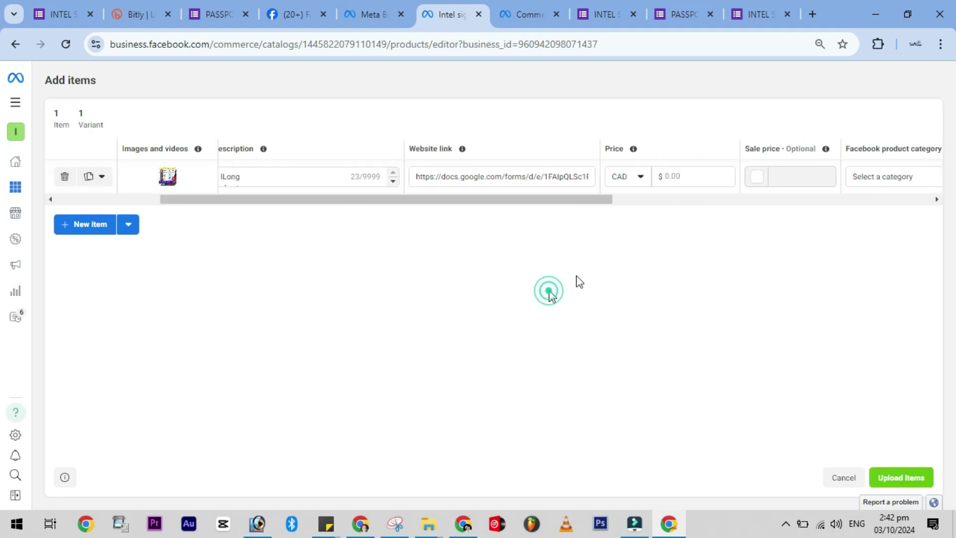
pyautogui.click(634, 178)
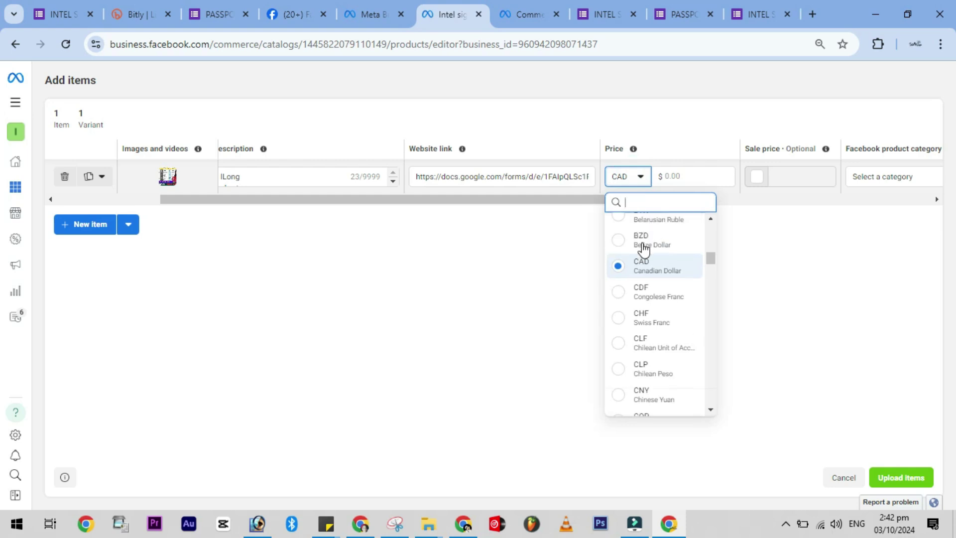
pyautogui.click(641, 198)
pyautogui.write('php')
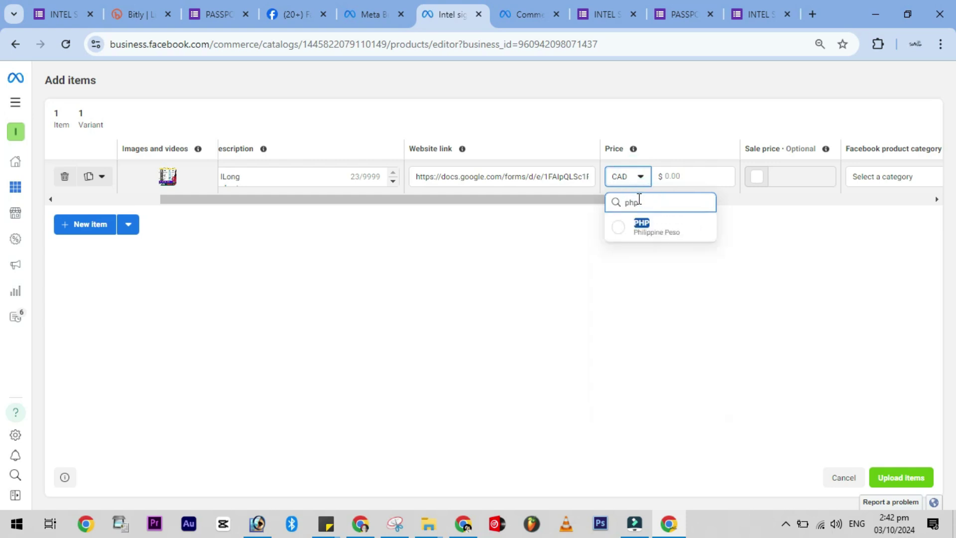
pyautogui.click(674, 241)
pyautogui.click(680, 177)
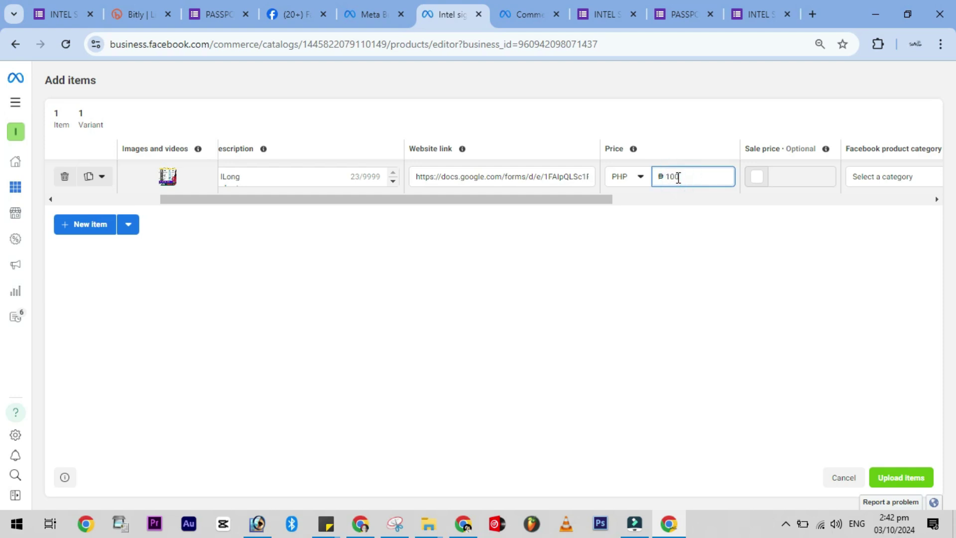
# Enable the optional sale price for the Resume item and set it to 50
pyautogui.click(758, 178)
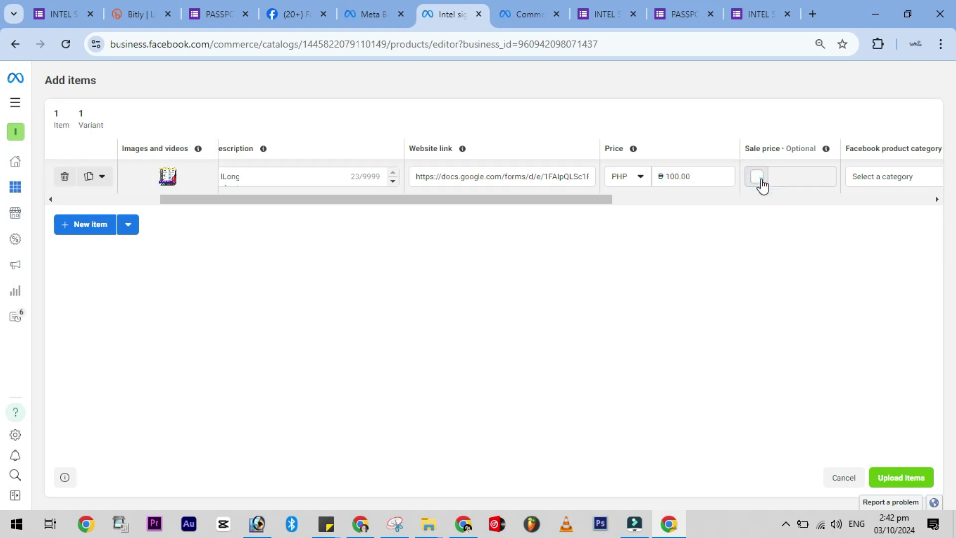
pyautogui.click(785, 171)
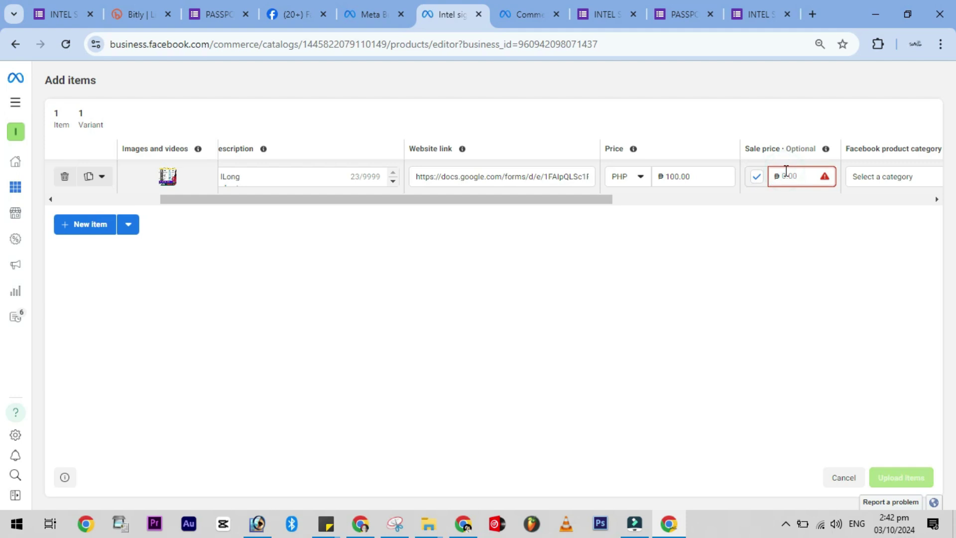
pyautogui.write('50')
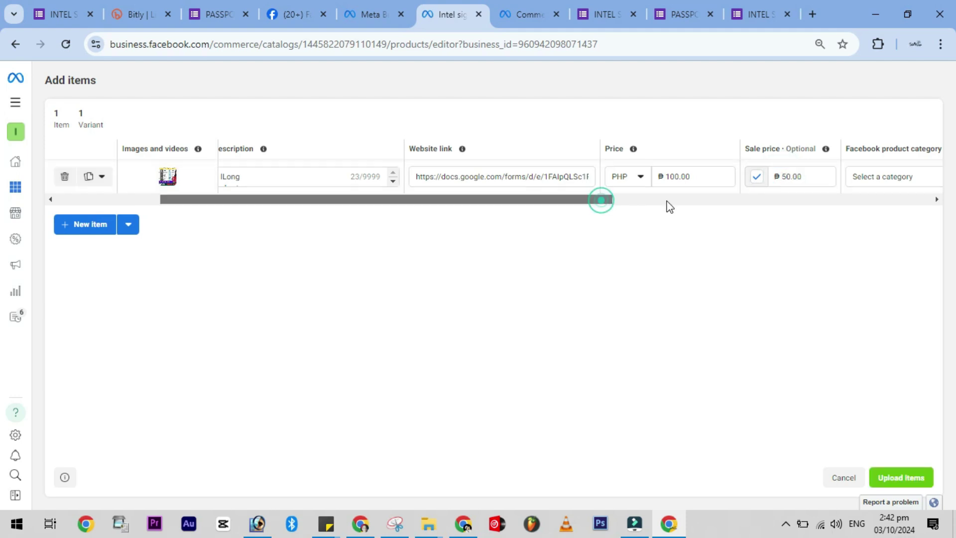
# Set the item's Facebook product category to Craft Supplies under Arts & Crafts
pyautogui.hscroll(6, 764, 199)
pyautogui.click(671, 175)
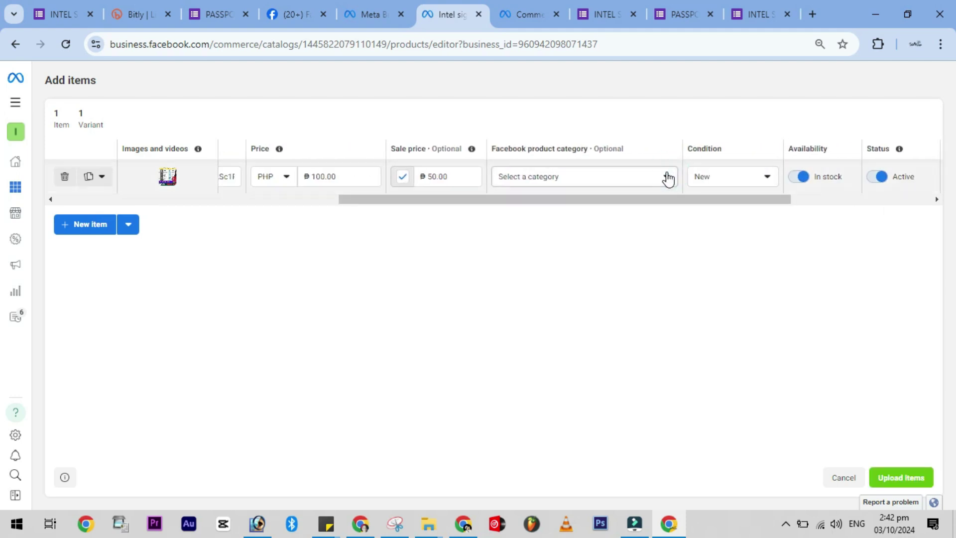
pyautogui.click(664, 177)
pyautogui.click(599, 180)
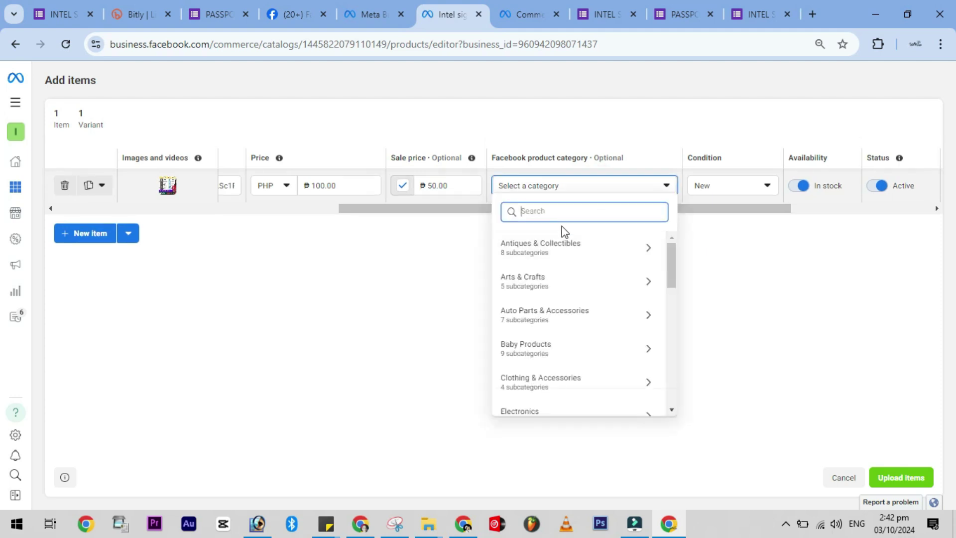
pyautogui.click(540, 282)
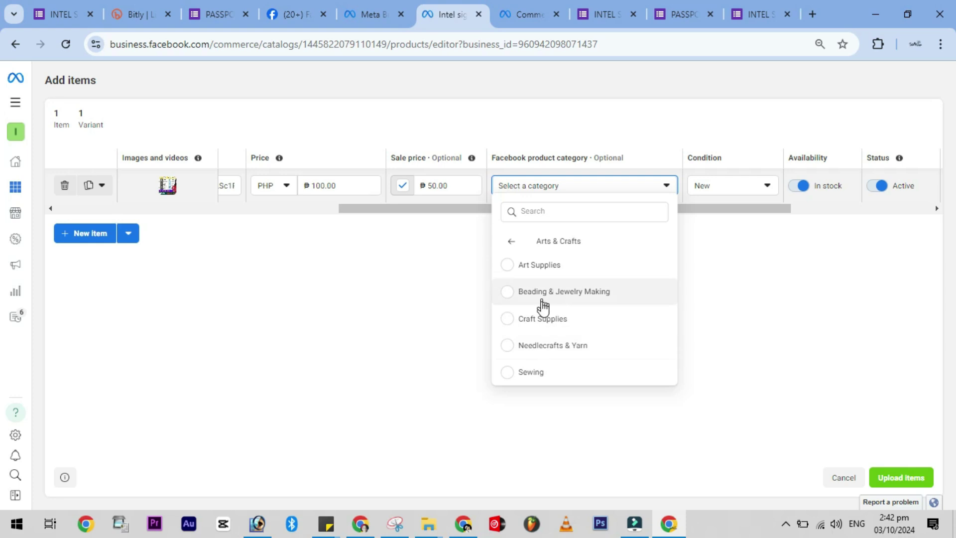
pyautogui.click(541, 320)
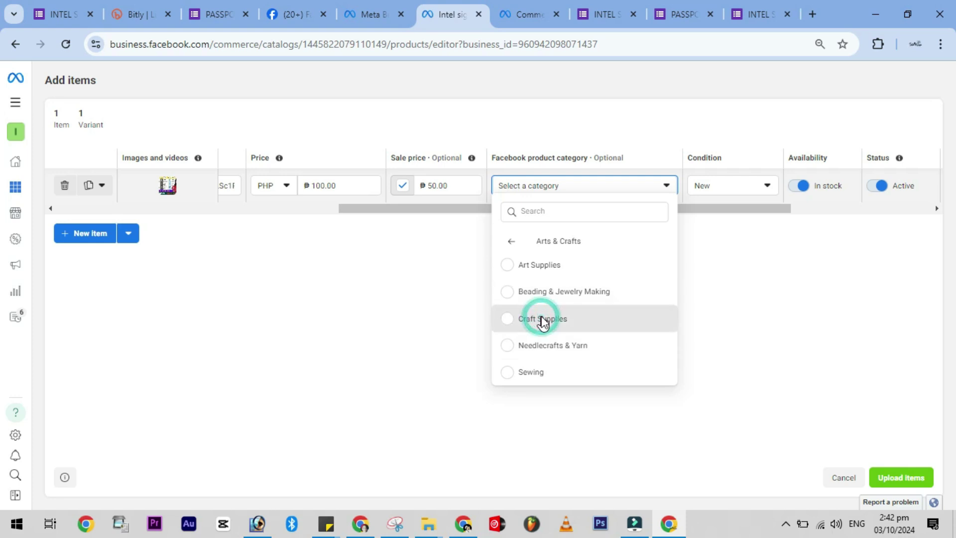
# Keep the item's condition as New, leave the brand empty, and upload the item to the catalog
pyautogui.click(755, 183)
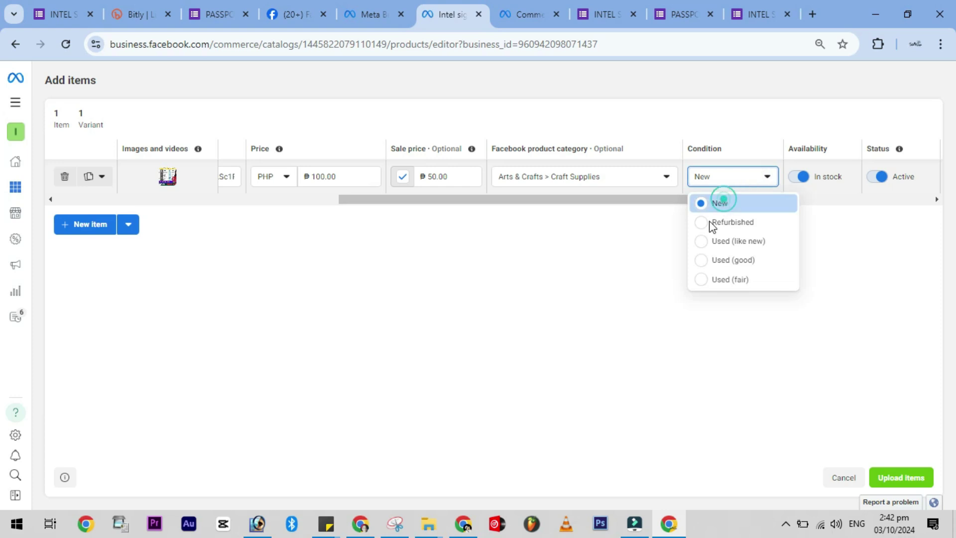
pyautogui.click(645, 286)
pyautogui.moveTo(533, 200); pyautogui.dragTo(732, 200)
pyautogui.click(686, 176)
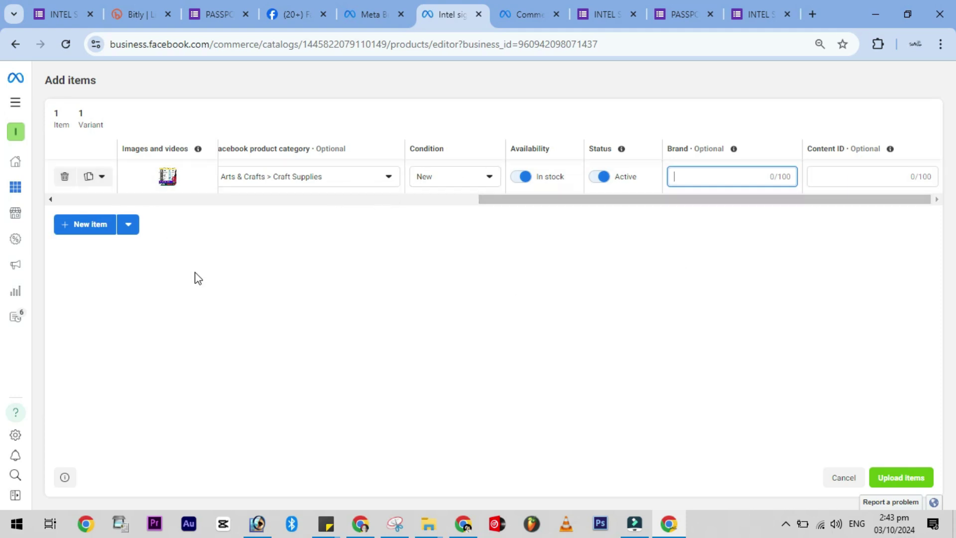
pyautogui.click(898, 479)
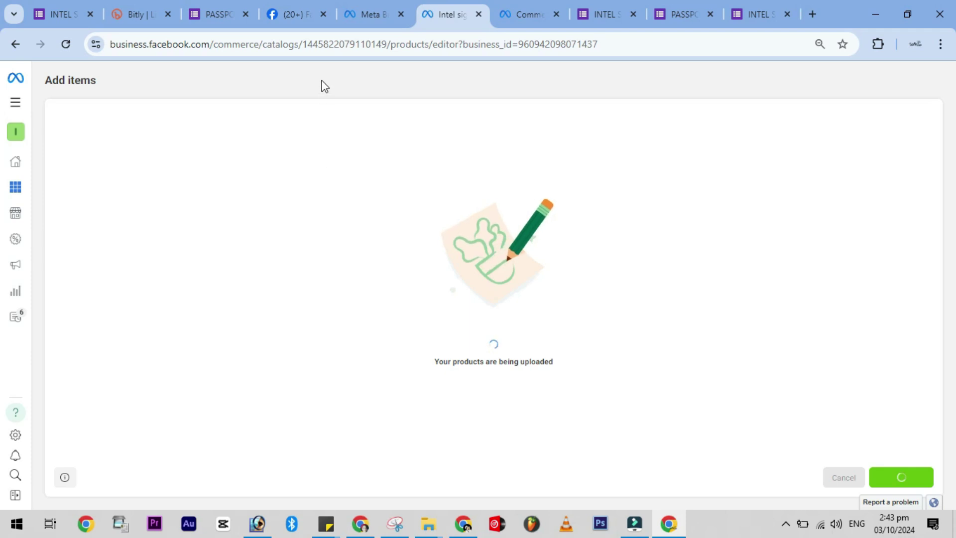
# Switch to the Meta Business Suite inbox and open product sharing in the current Messenger conversation
pyautogui.hotkey('ctrl', 'shift', 'Tab')
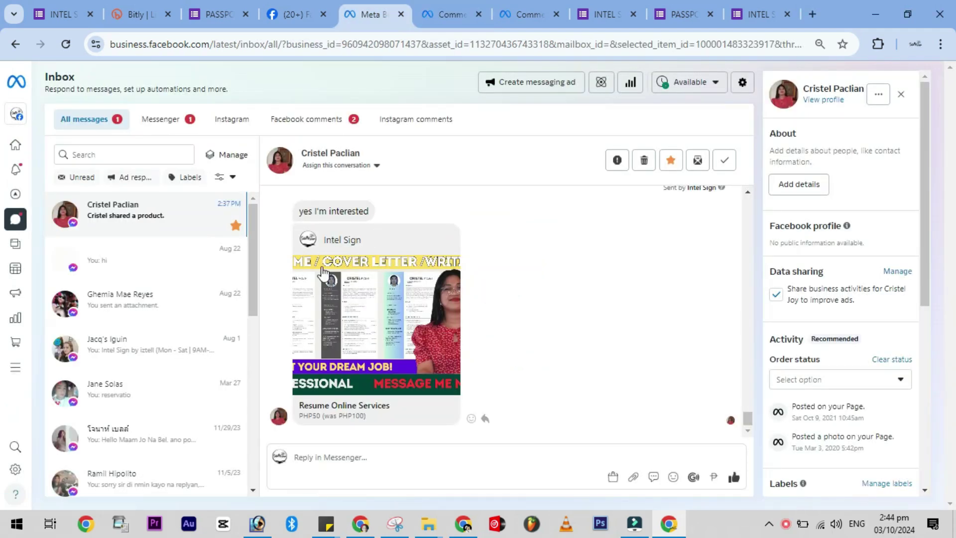
pyautogui.click(613, 477)
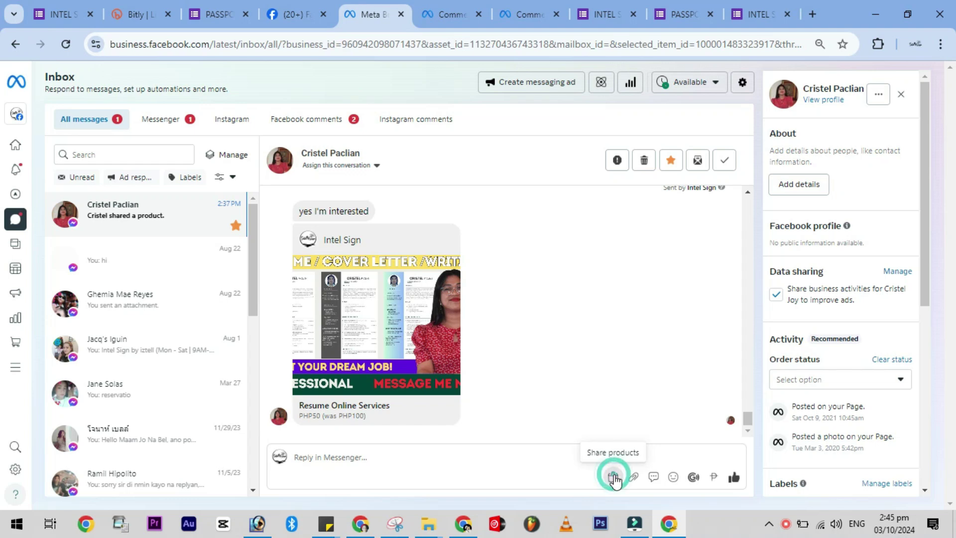